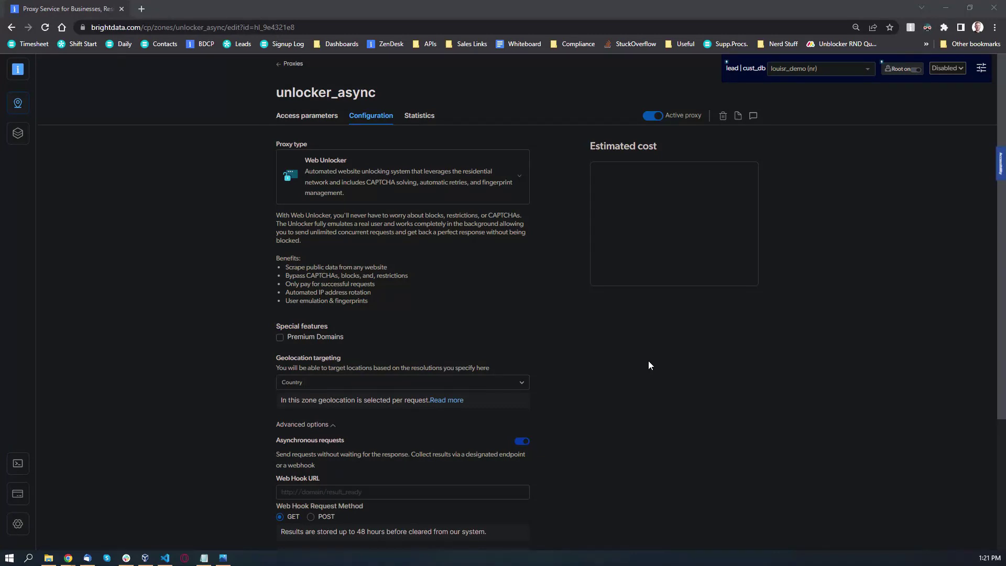
scroll(649, 365, down, 2)
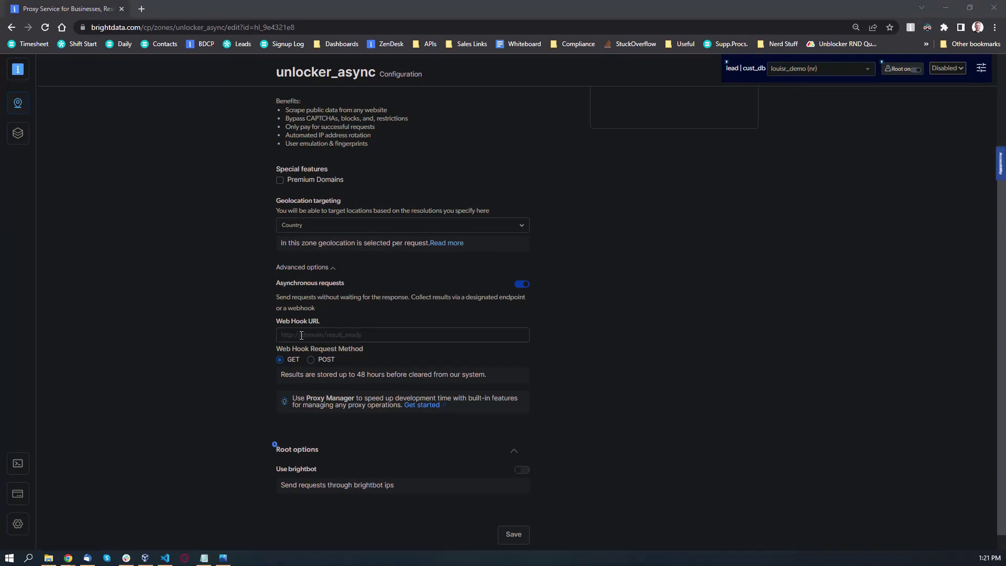
Leave the Web Hook URL field empty and go to Account settings
click(303, 337)
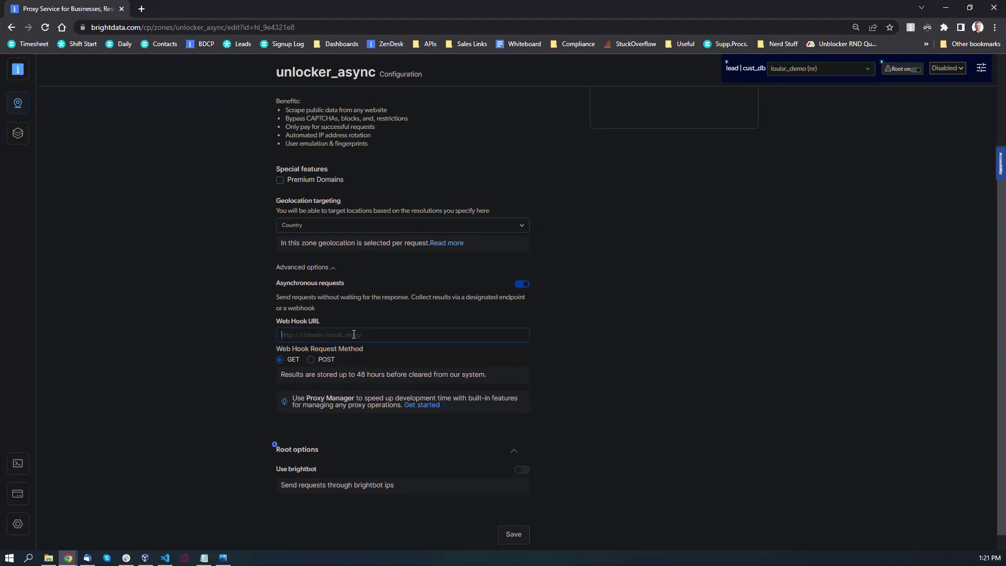
click(354, 334)
scroll(420, 307, down, 1)
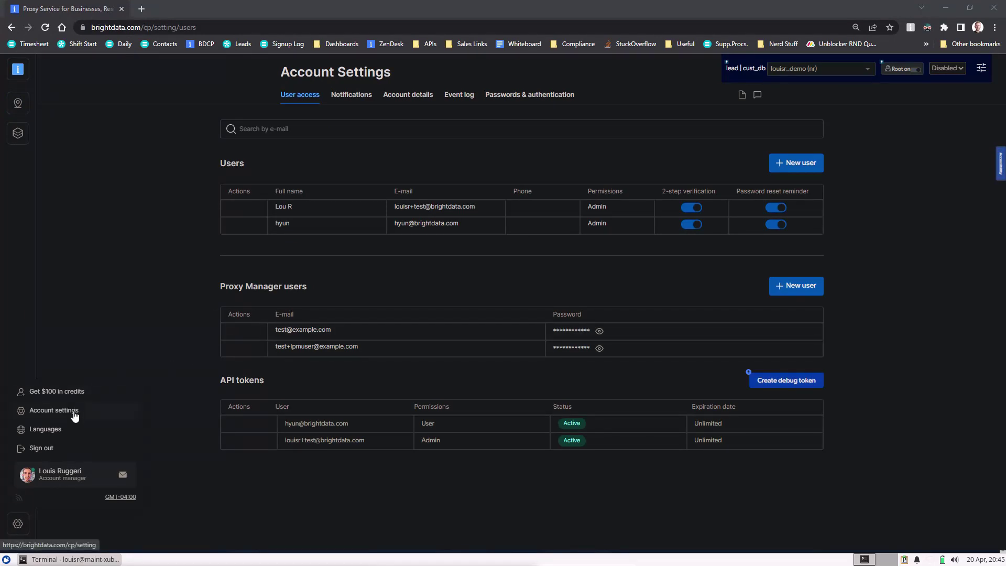
Refresh the Admin API token in Account settings and copy the new token
click(74, 411)
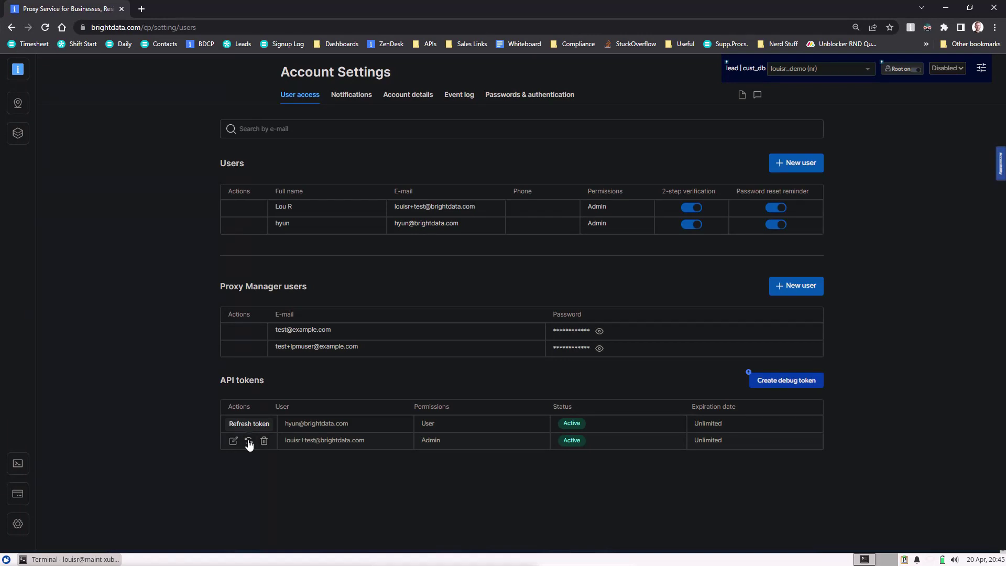
click(249, 442)
click(611, 169)
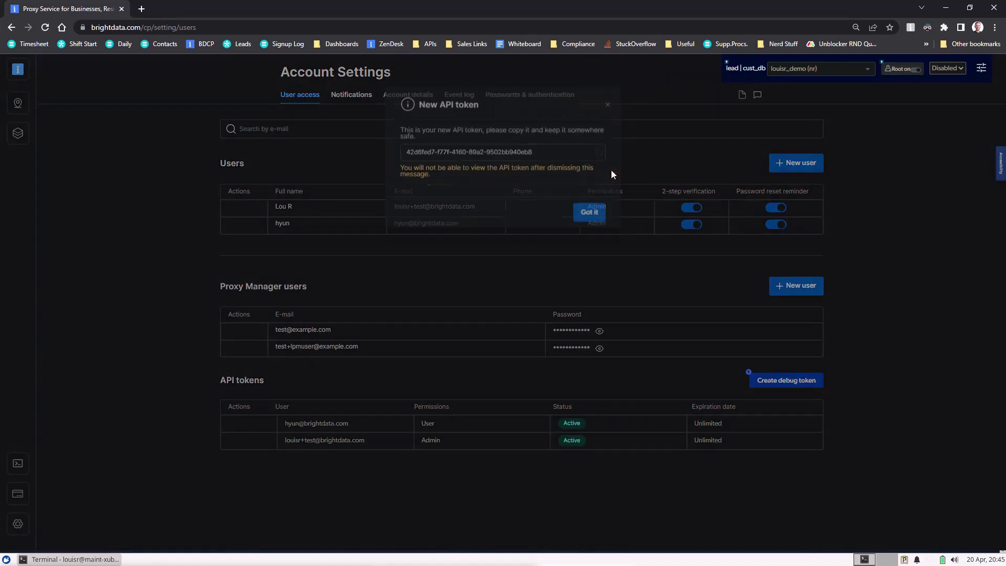
click(599, 170)
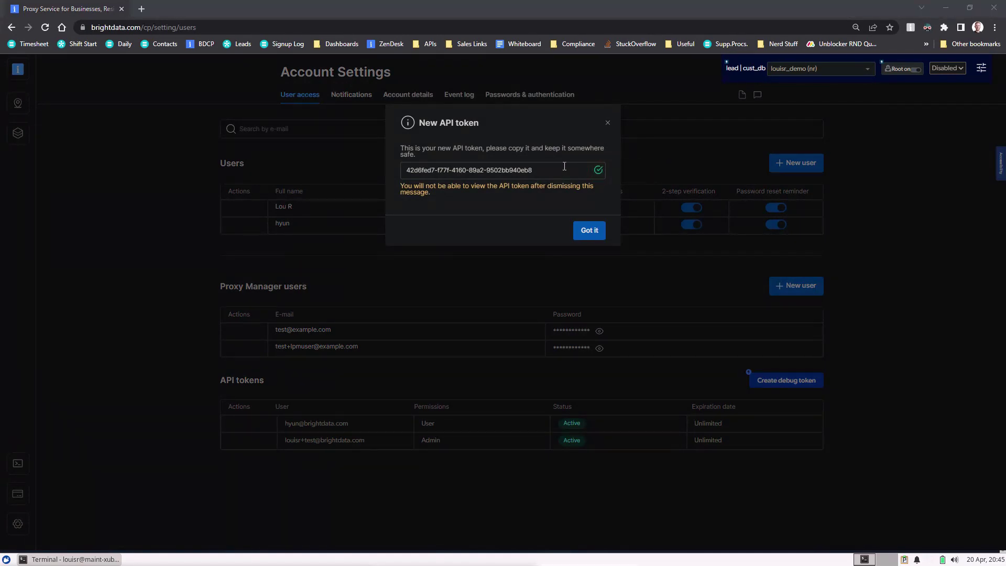
Paste the new API token into a blank Notepad note
key(super+n)
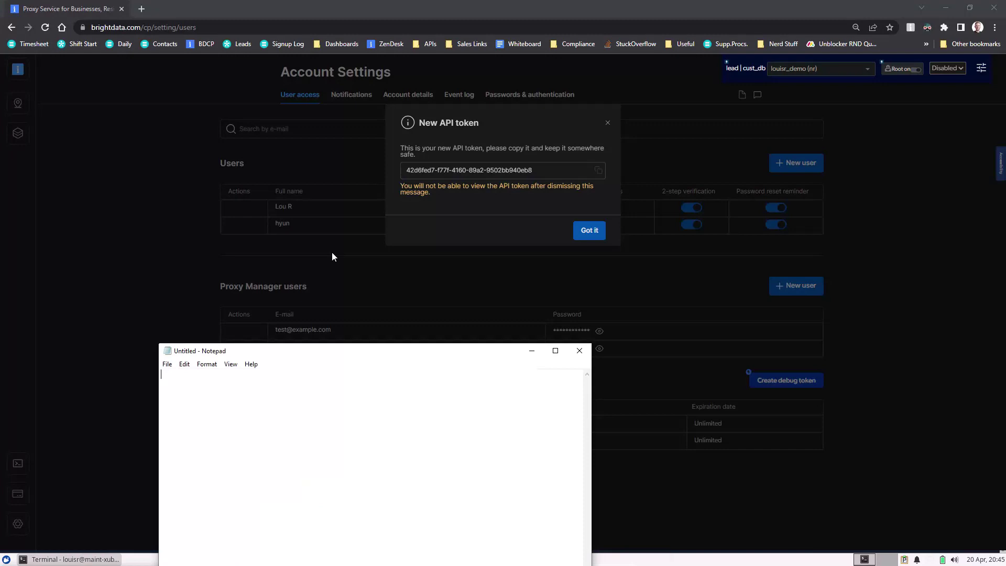
click(294, 232)
key(ctrl+v)
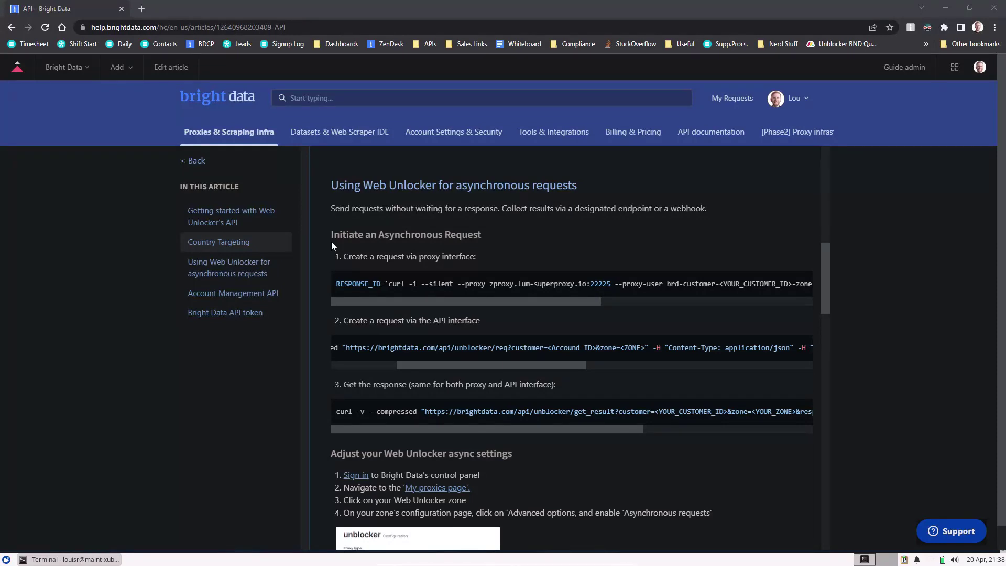
Copy the async proxy-request and get-result curl code blocks from the guide into Notepad
triple_click(406, 283)
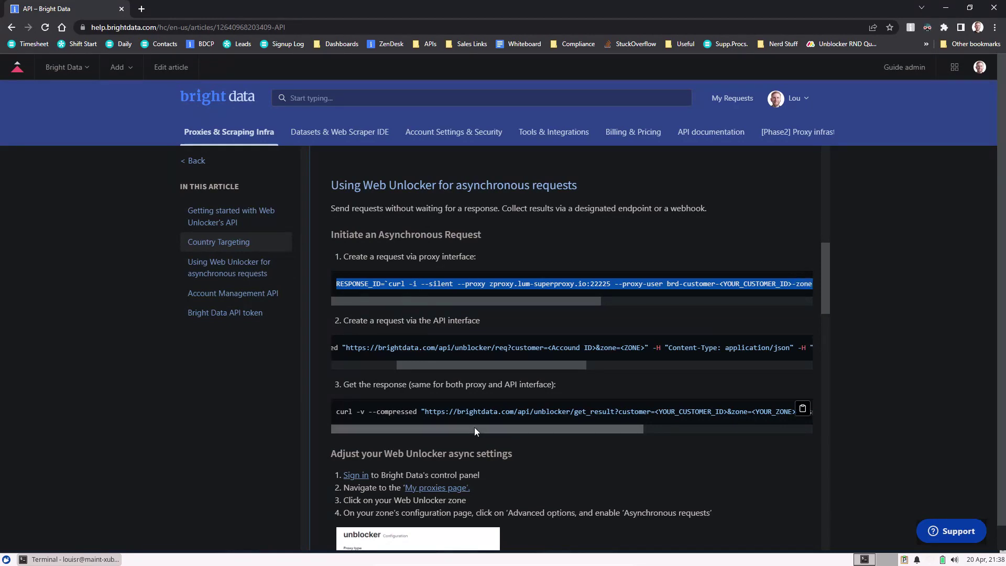
triple_click(447, 410)
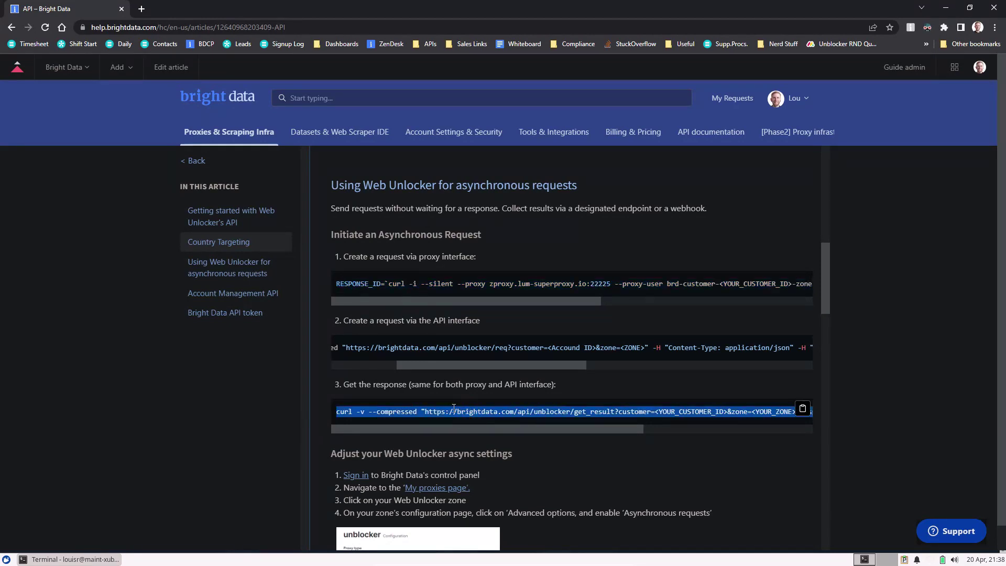
key(alt+Tab)
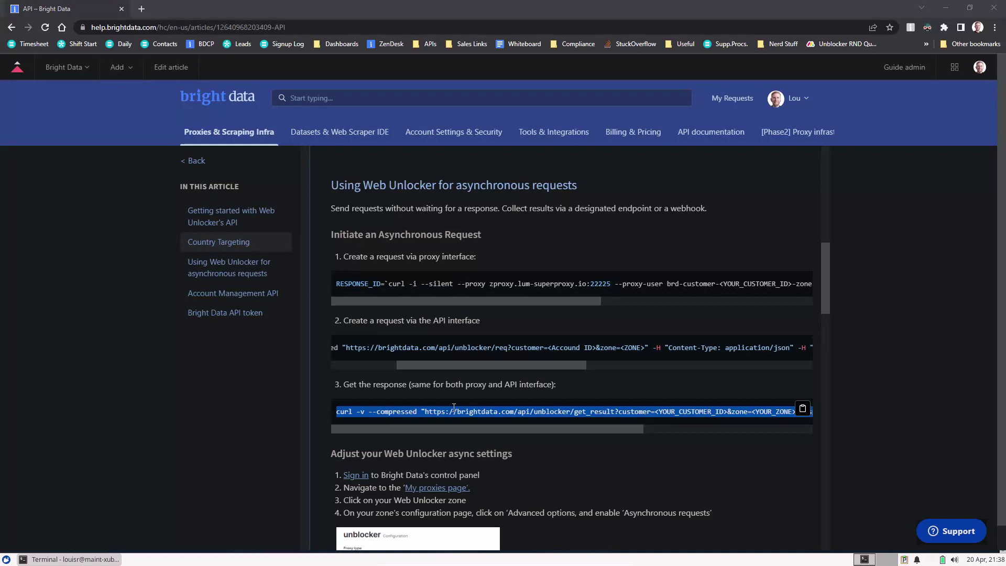
key(ctrl+v)
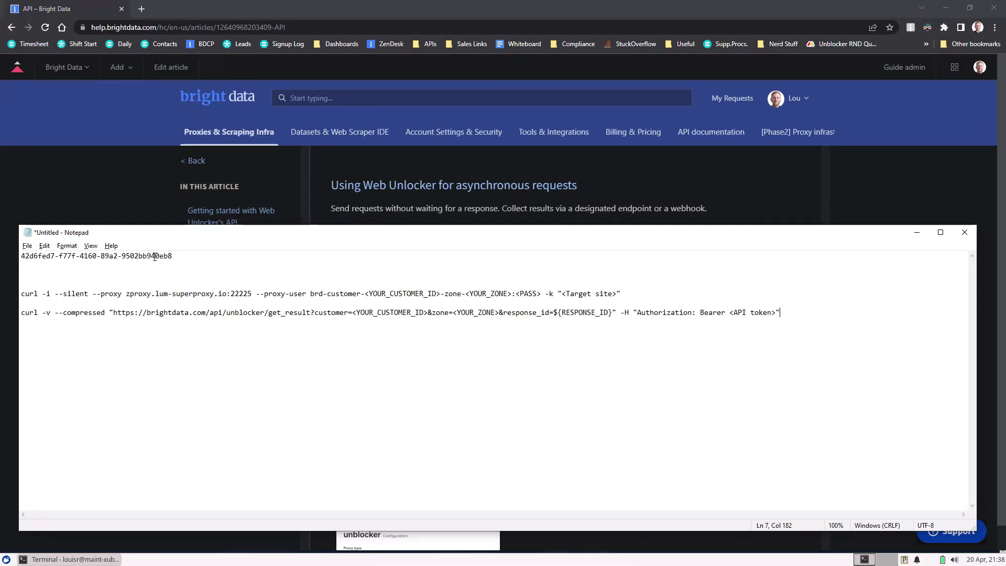
Add both curl commands filled with the demo customer, example.com, unlocker_async zone and the new token
click(403, 294)
click(486, 293)
click(530, 294)
click(599, 293)
click(474, 311)
click(756, 312)
key(ctrl+z)
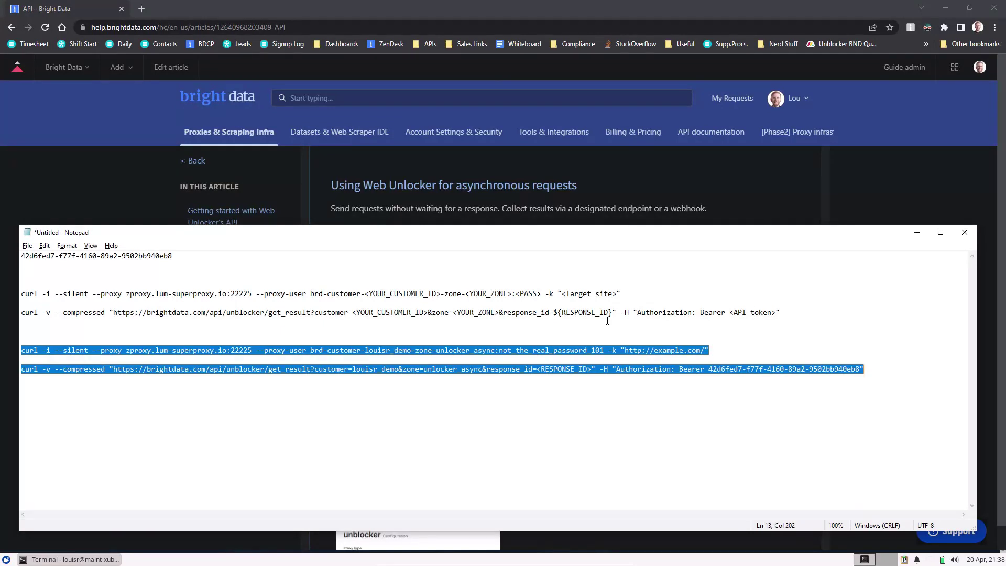
Select and copy the filled-in proxy request command
click(239, 343)
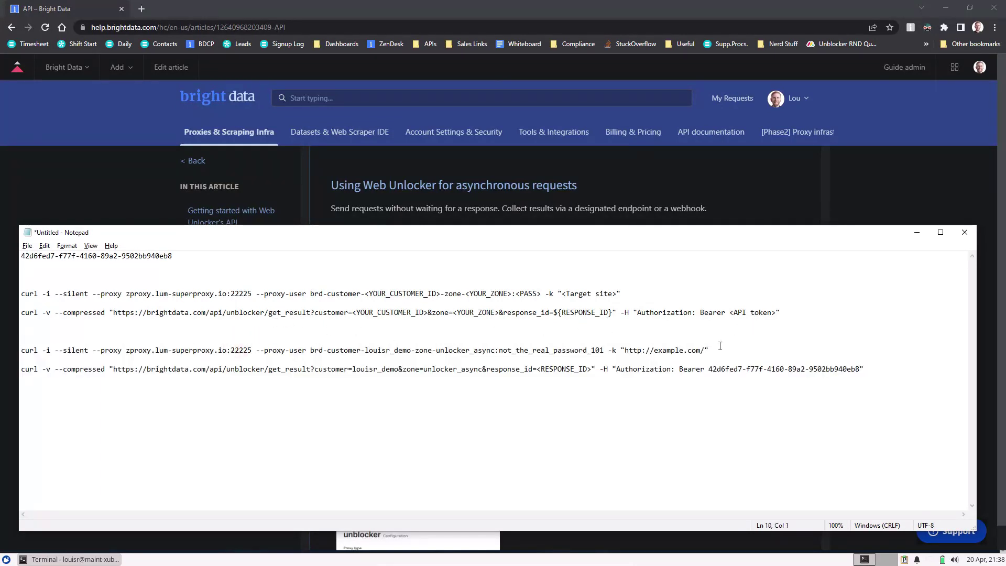
key(Down)
drag(709, 351, 15, 351)
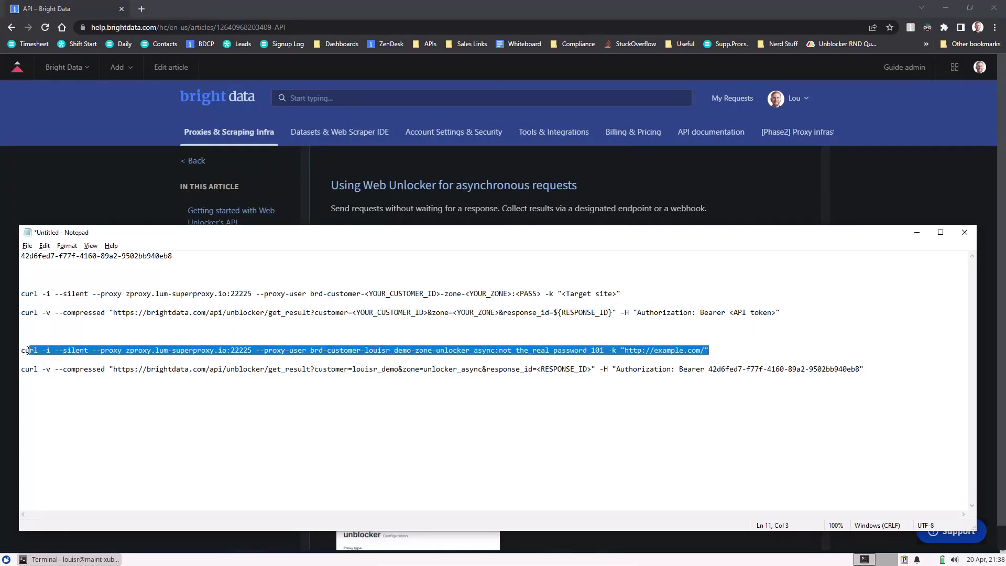
key(alt+Tab)
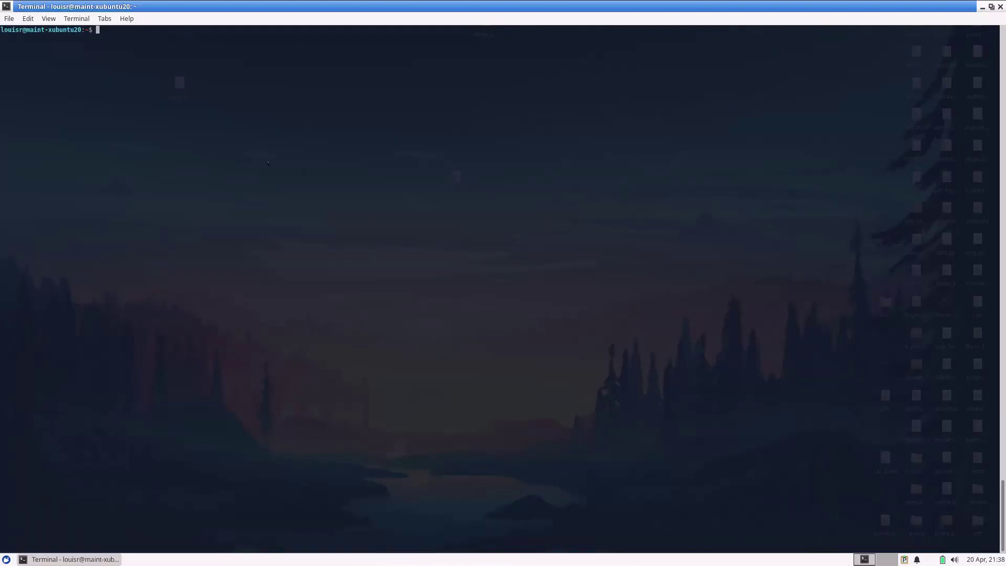
Run the proxy curl request against example.com and copy the returned x-response-id value
click(298, 144)
key(ctrl+shift+v)
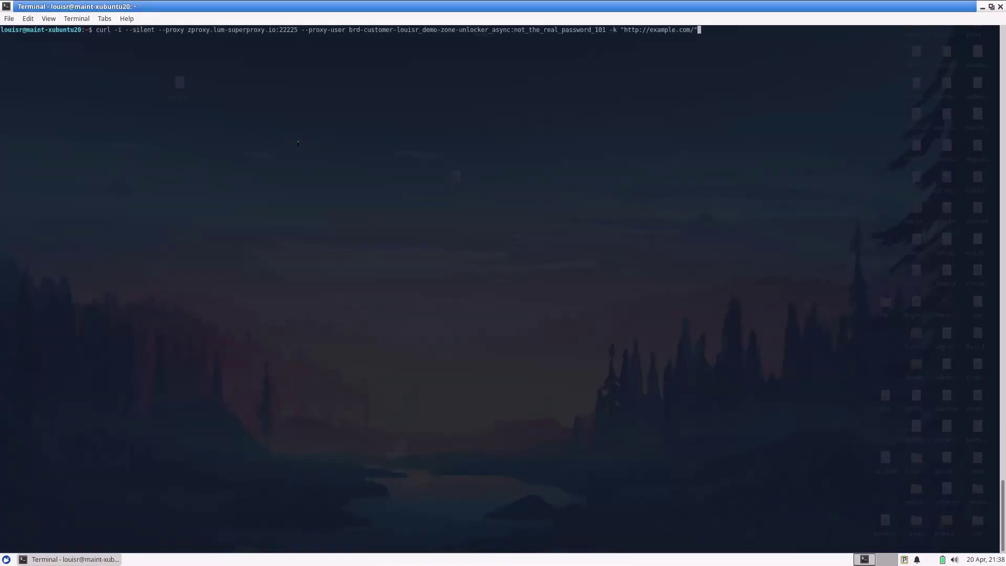
key(Return)
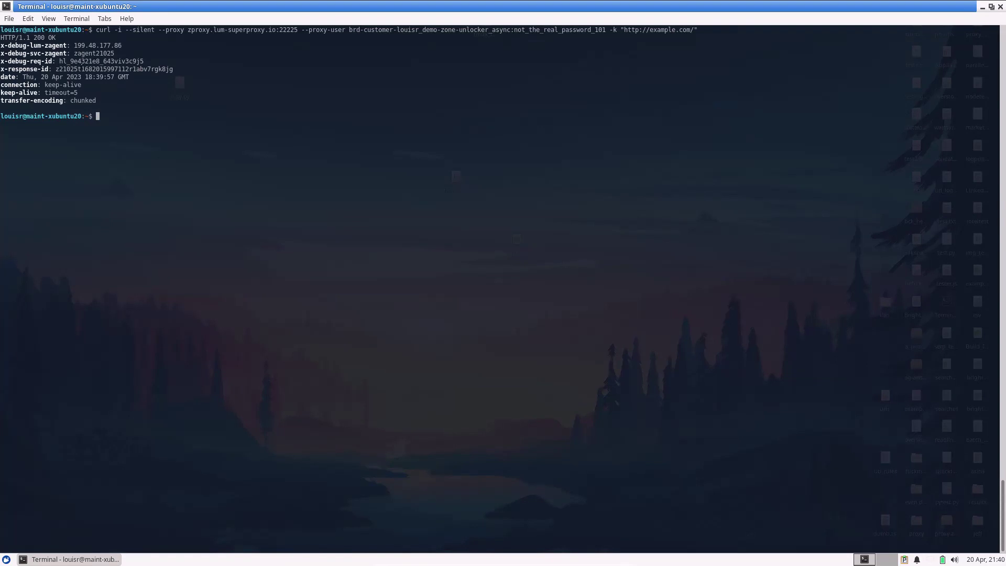
double_click(83, 68)
key(alt+Tab)
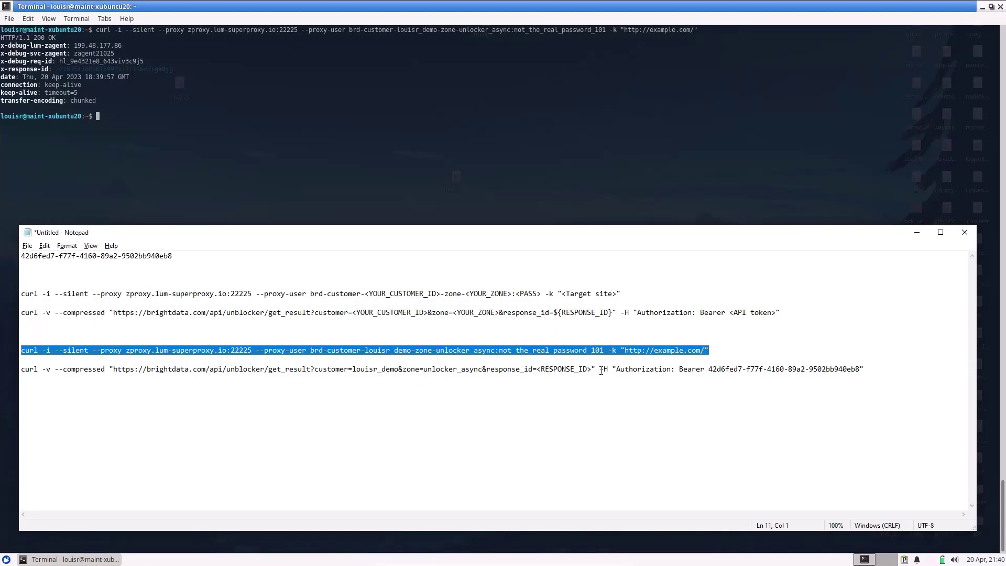
Replace <RESPONSE_ID> in the get-result command with the copied id and select the whole line
drag(592, 368, 541, 369)
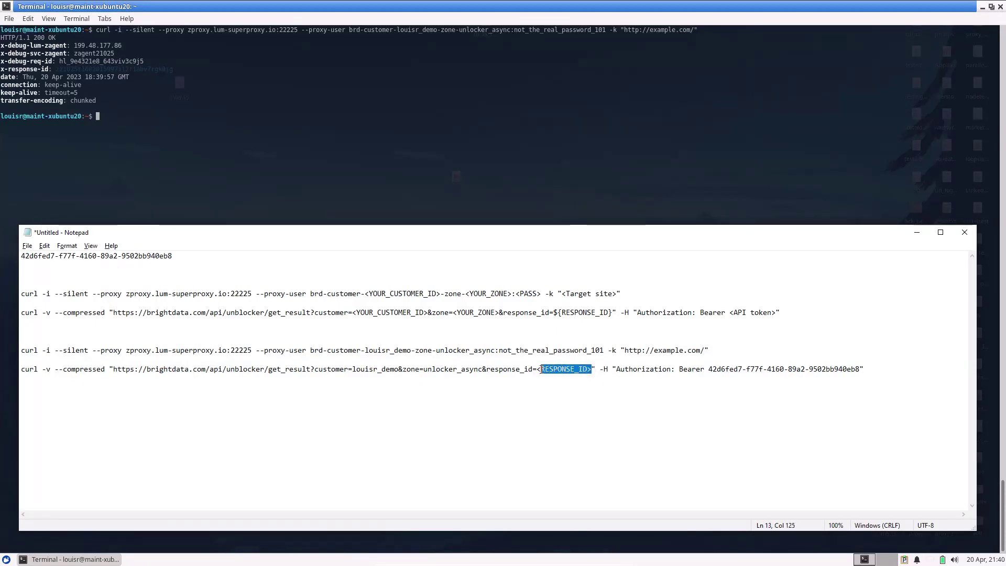
key(ctrl+v)
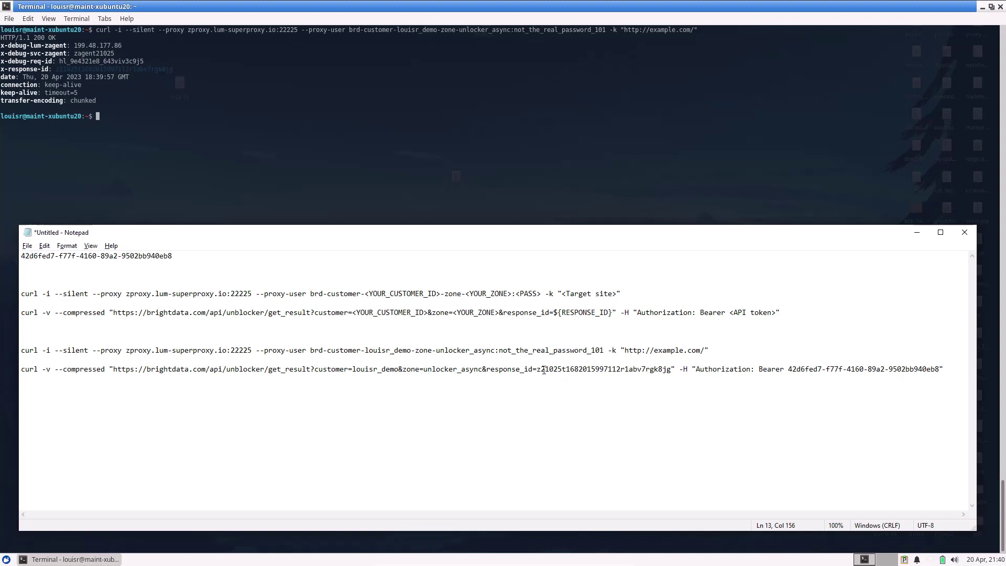
drag(944, 369, 21, 372)
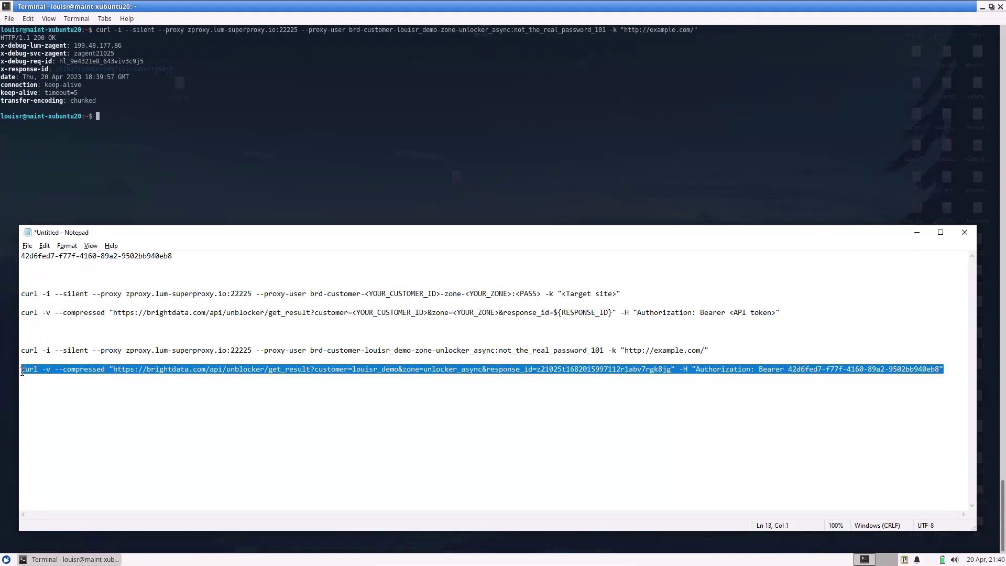
Paste and run the get-result command, getting HTTP/2 200 with the Example Domain HTML
click(189, 130)
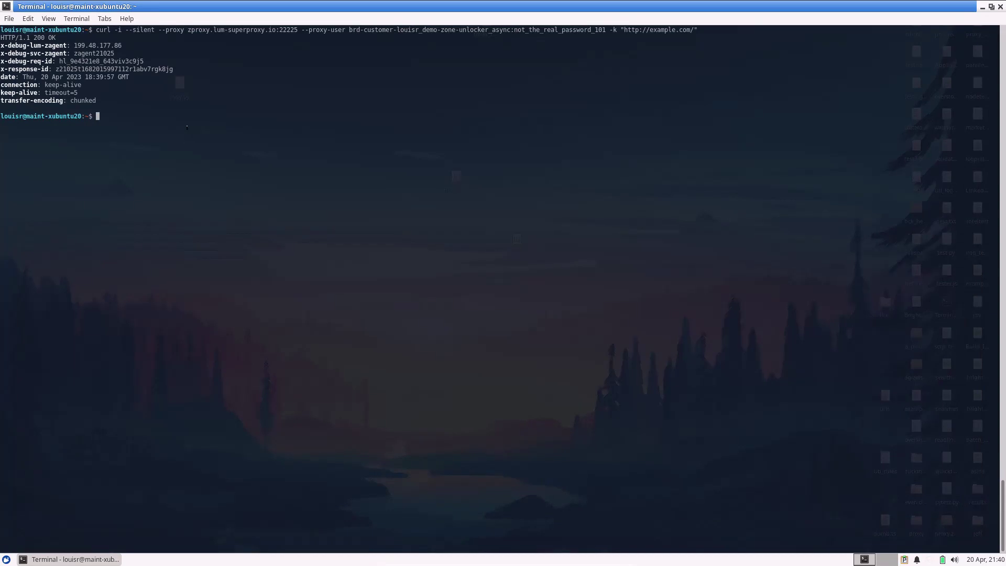
key(ctrl+shift+v)
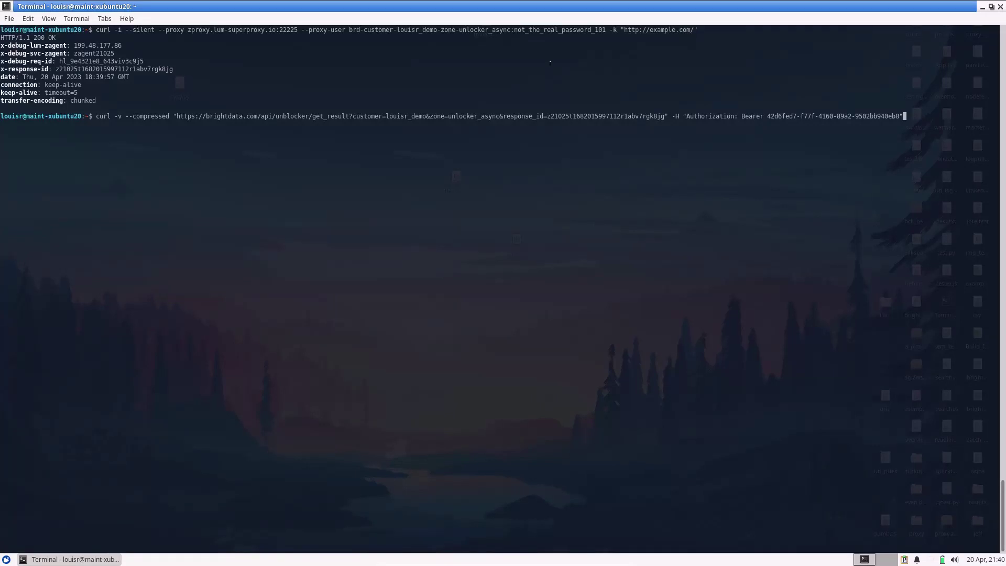
key(Return)
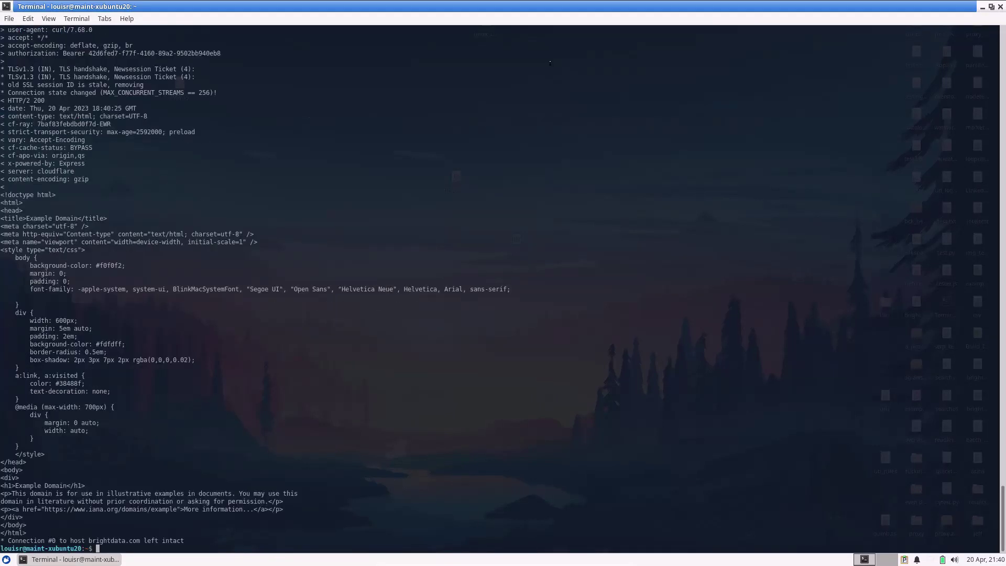